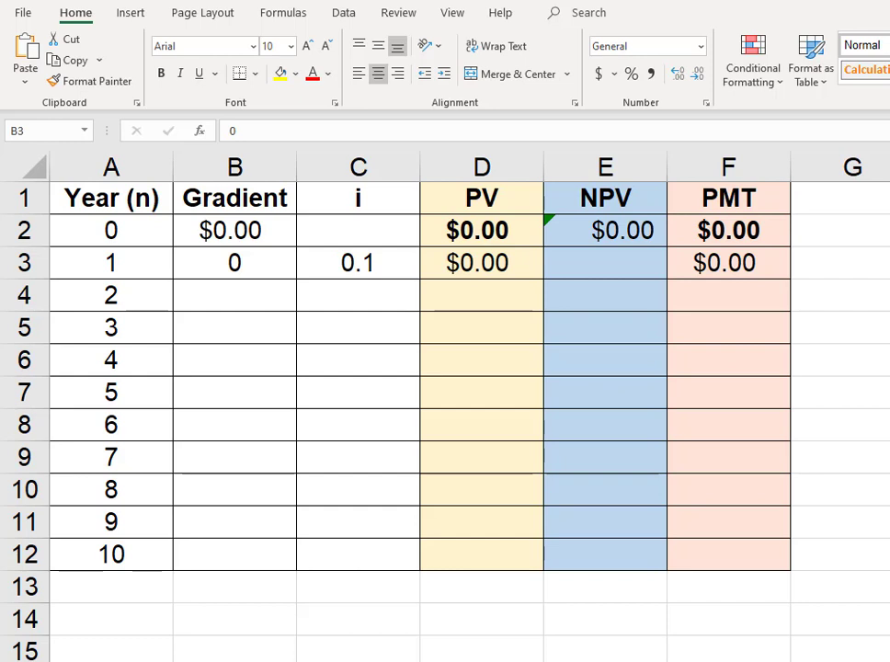
# Extend the Gradient column from 0 in steps of 10 through year 10, and copy the 0.1 rate down column i through year 10.
pyautogui.click(246, 290)
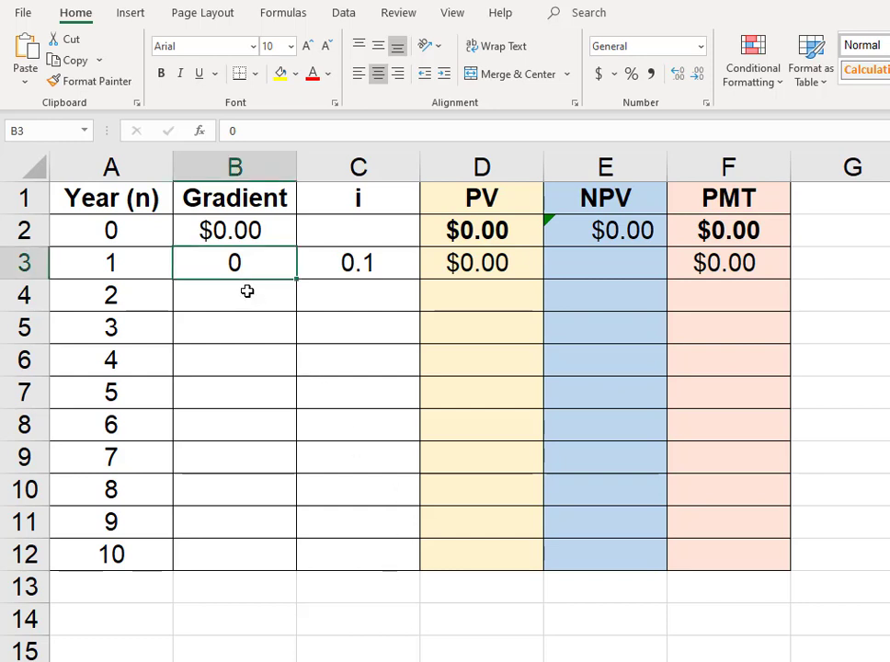
pyautogui.click(239, 302)
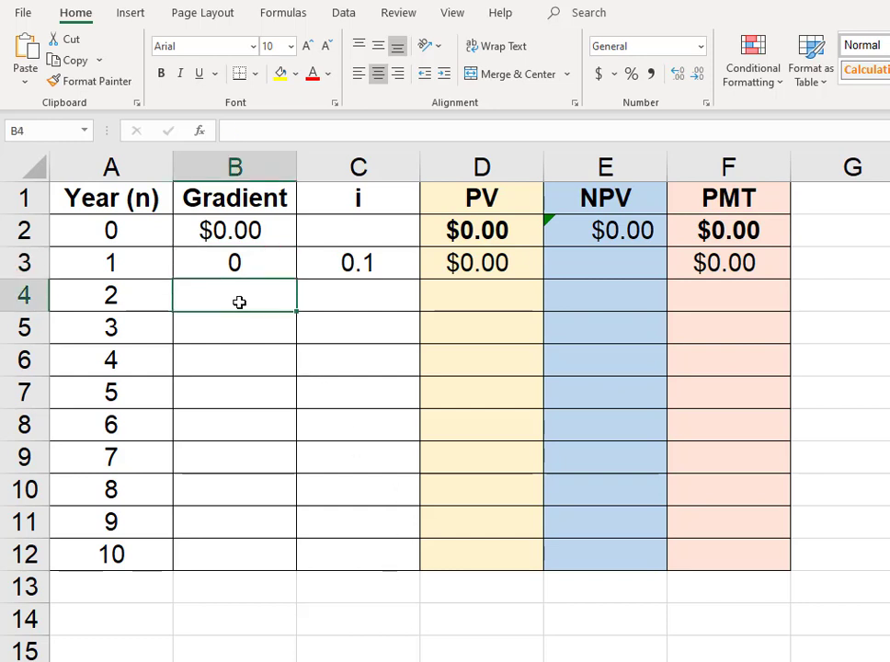
pyautogui.write('10')
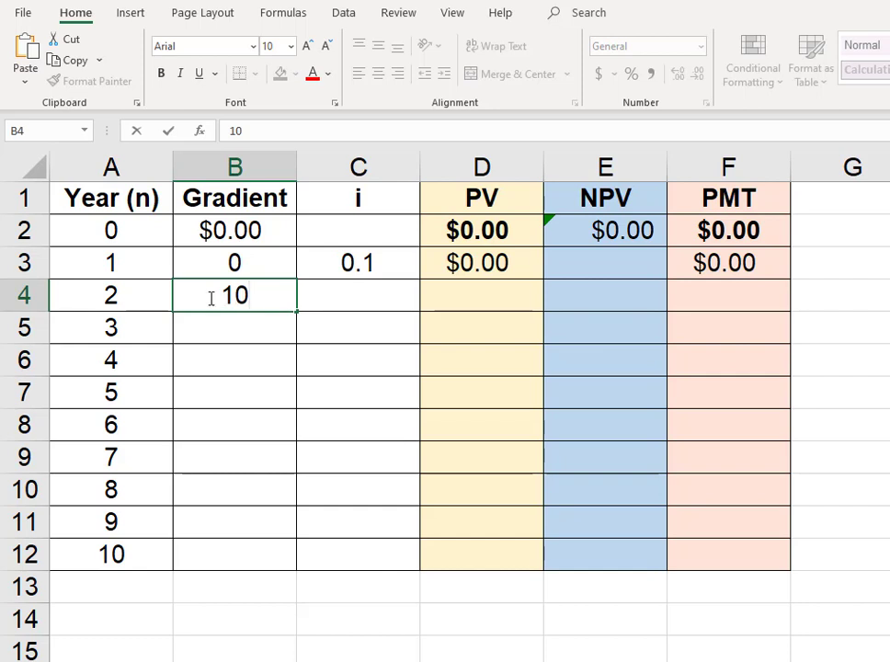
pyautogui.click(277, 264)
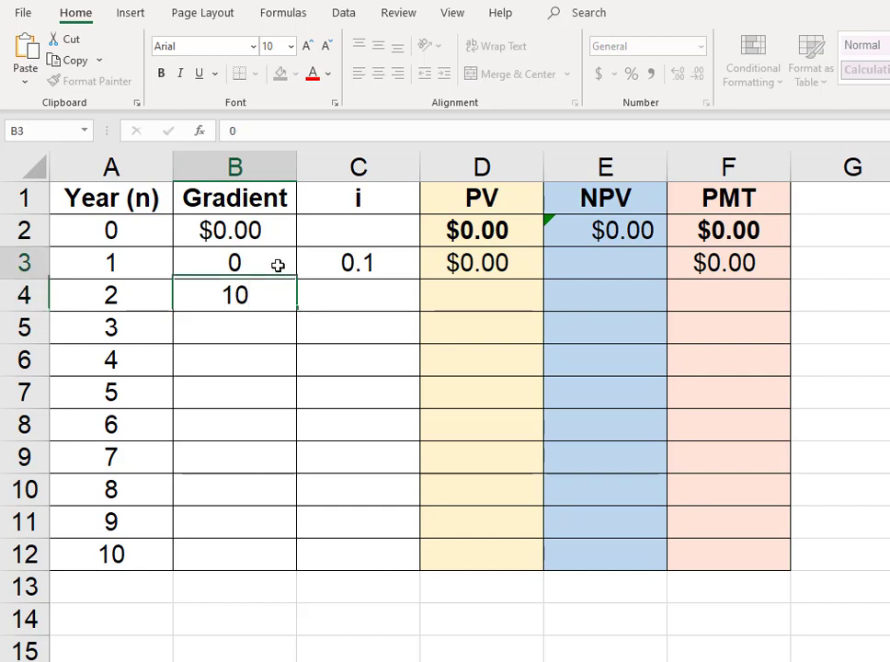
pyautogui.moveTo(278, 265); pyautogui.dragTo(278, 296)
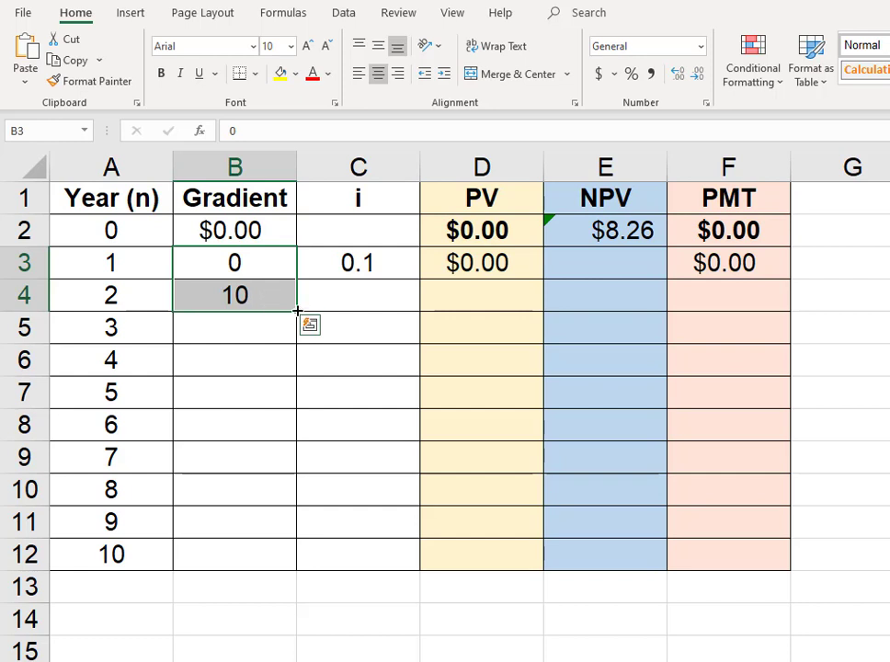
pyautogui.moveTo(296, 312); pyautogui.dragTo(294, 568)
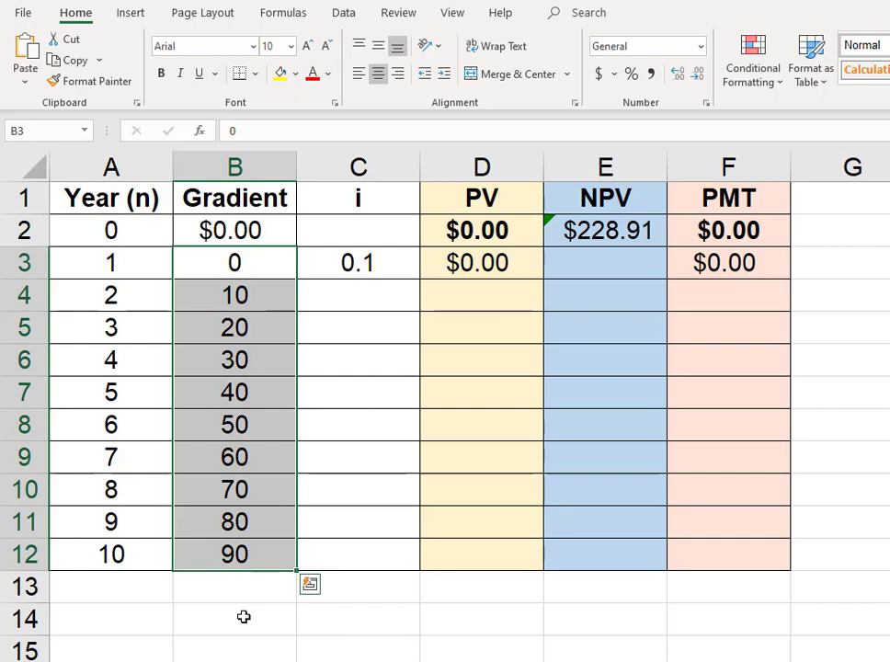
pyautogui.click(348, 263)
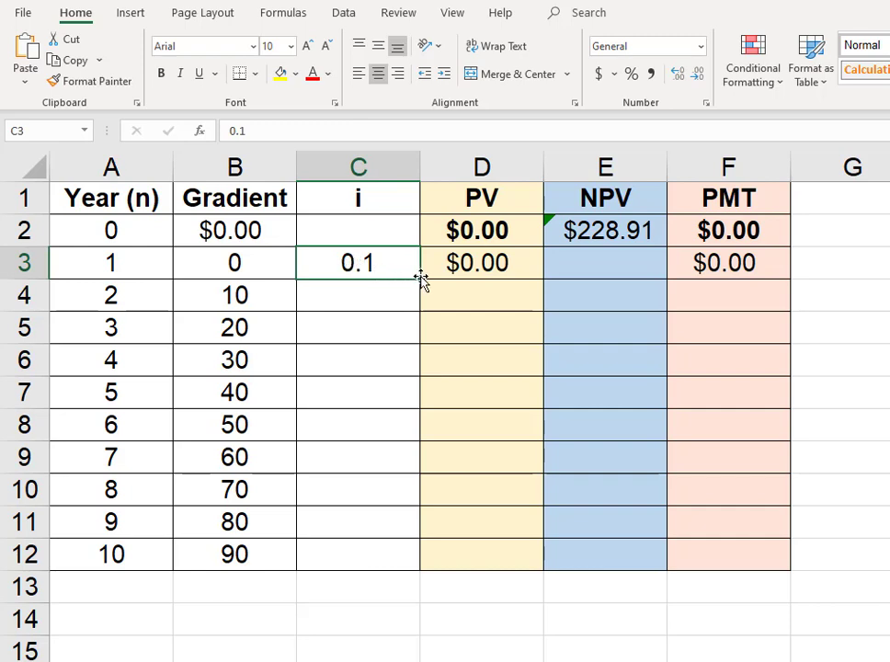
pyautogui.moveTo(420, 279); pyautogui.dragTo(415, 570)
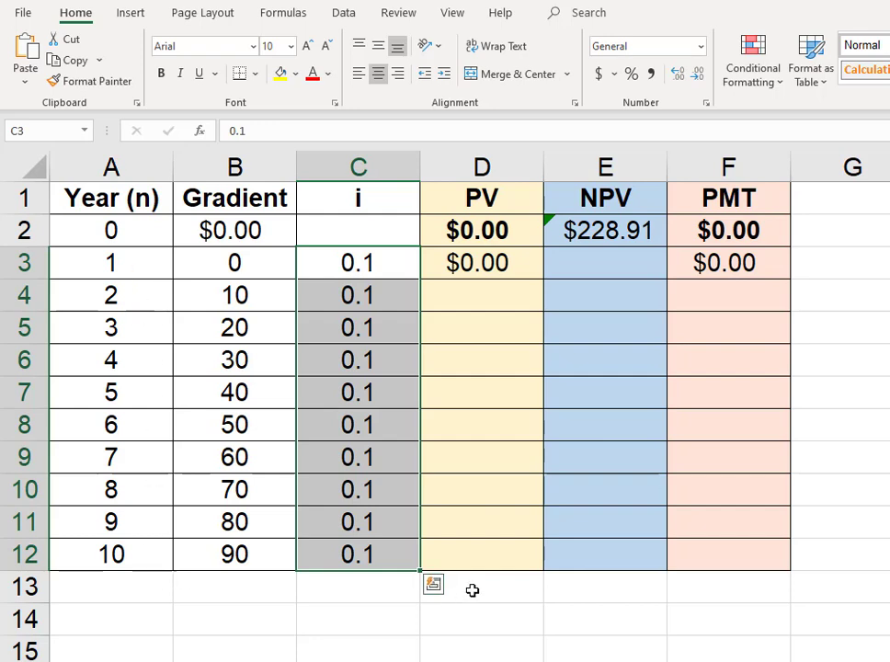
# Review the PV function's arguments in D3 and copy its formula down the PV column through year 10.
pyautogui.click(492, 264)
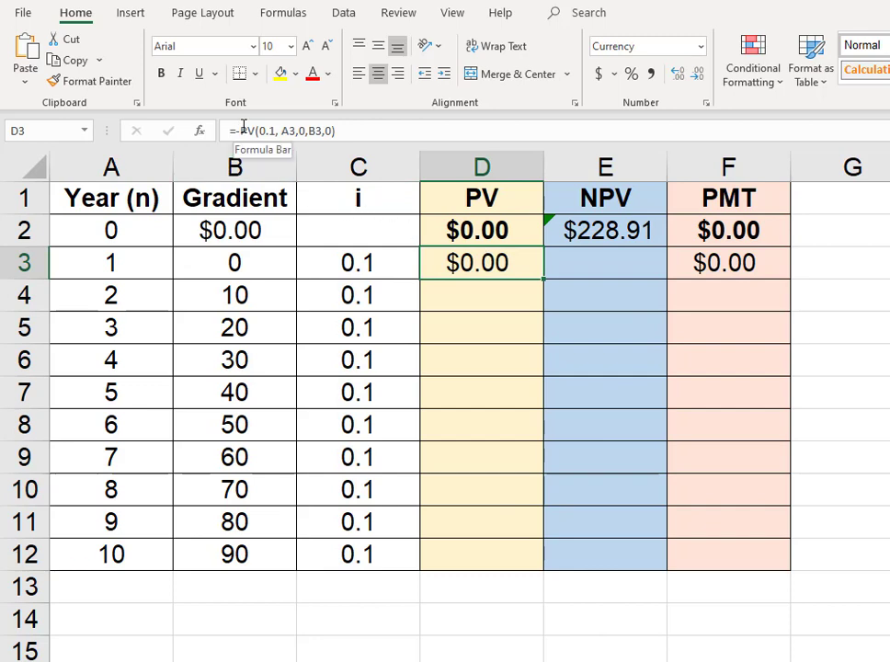
pyautogui.click(199, 132)
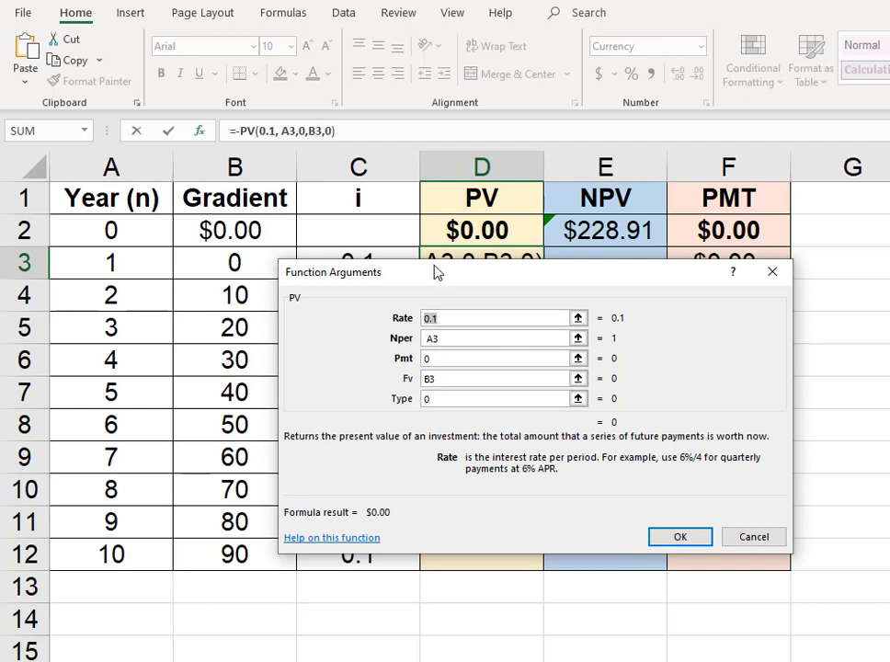
pyautogui.moveTo(434, 272); pyautogui.dragTo(473, 319)
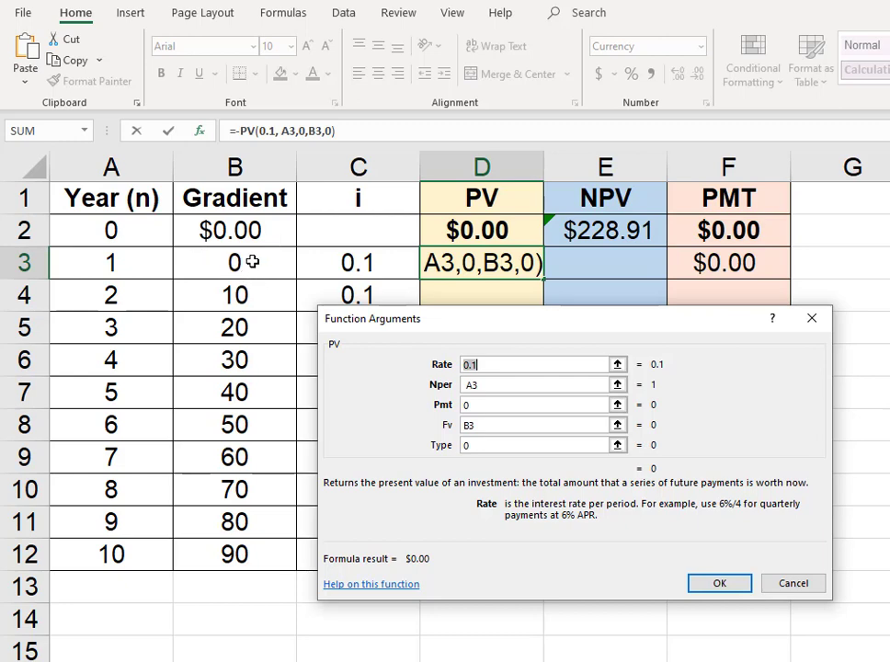
pyautogui.click(721, 586)
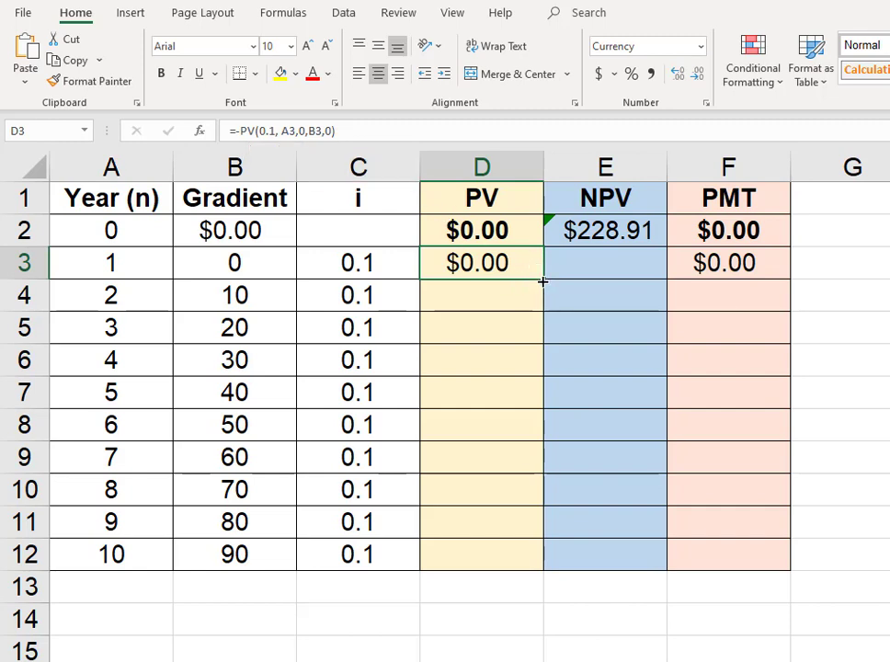
pyautogui.moveTo(541, 280); pyautogui.dragTo(542, 577)
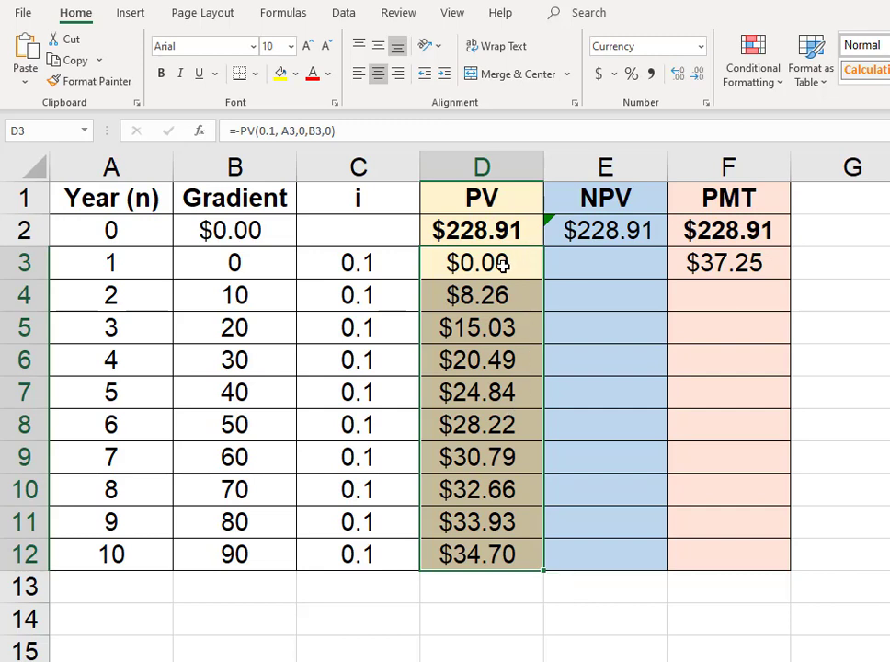
# Inspect the SUM formula in D2 and the range of present values it adds up.
pyautogui.click(472, 233)
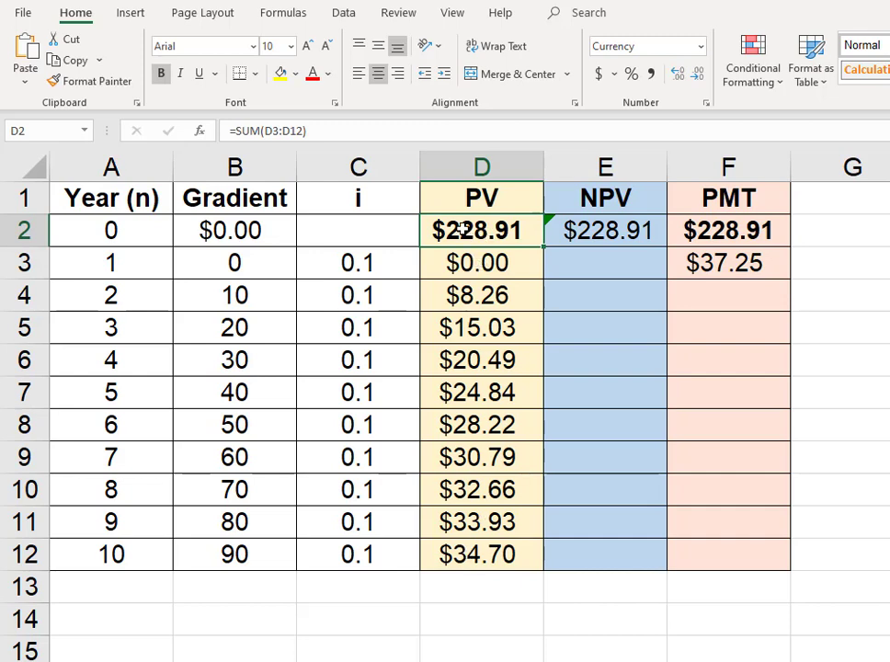
pyautogui.click(262, 131)
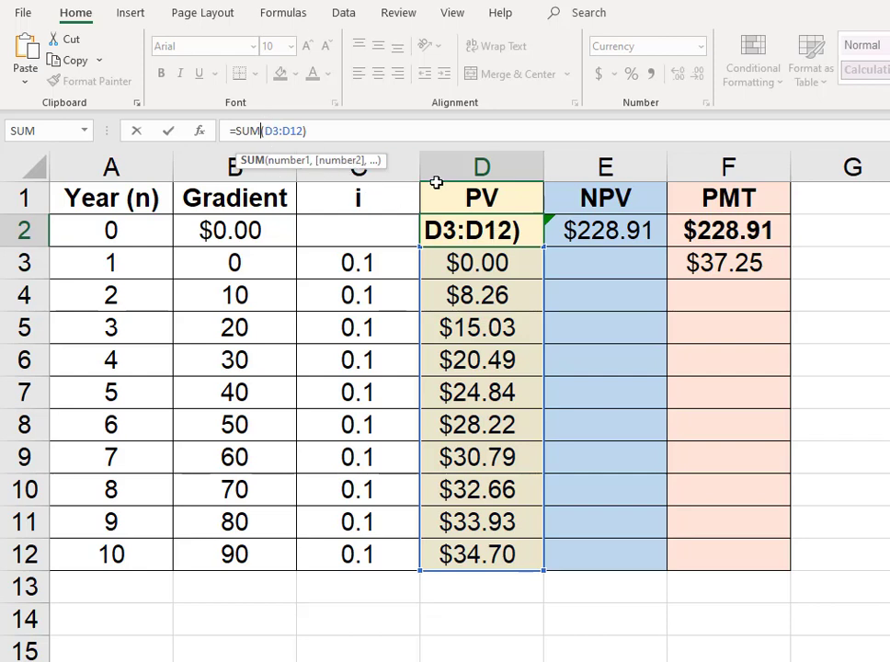
pyautogui.click(310, 131)
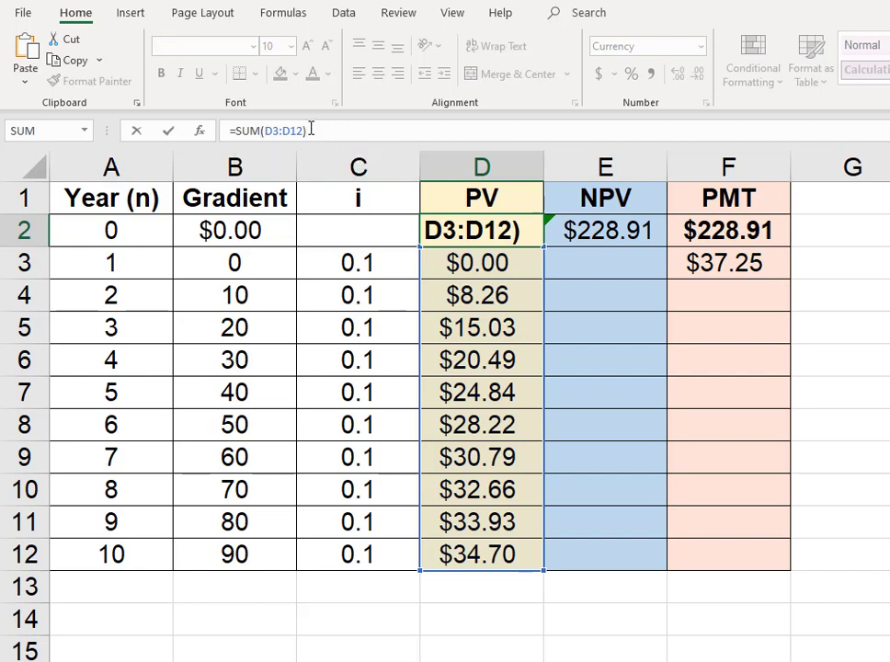
pyautogui.press('Return')
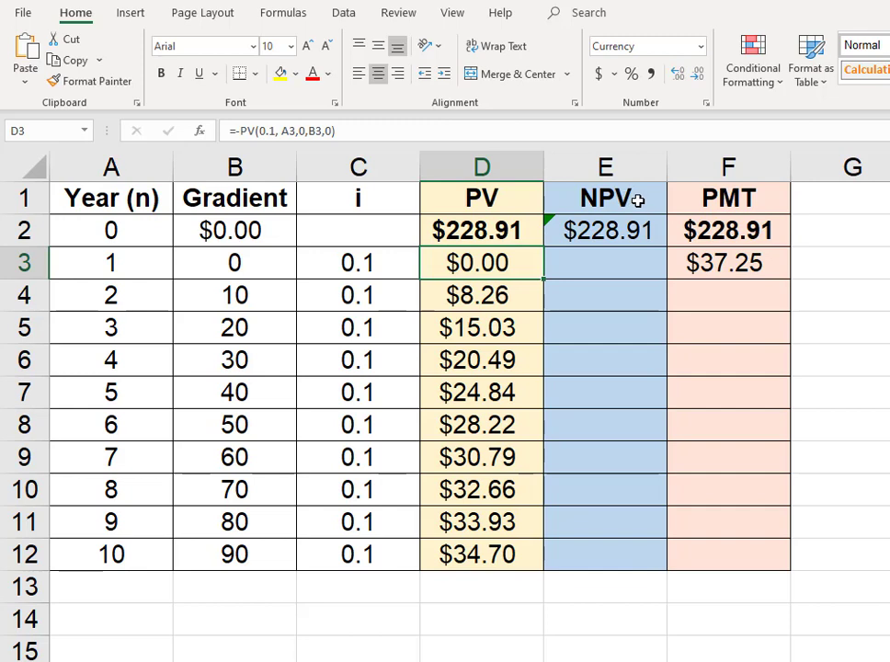
# Examine the NPV formula in E2, including its rate argument and the gradient range B3:B12 it discounts.
pyautogui.click(616, 232)
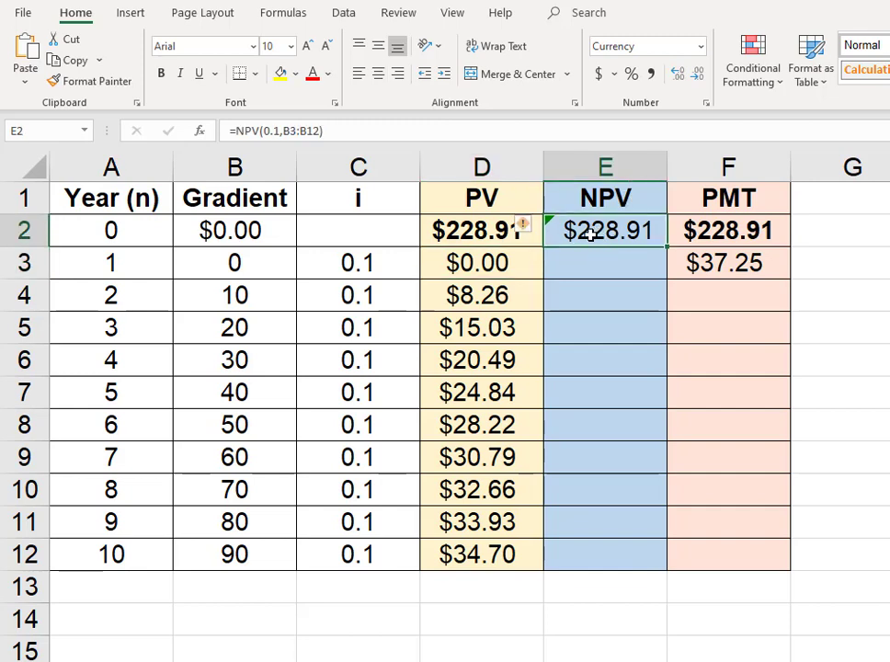
pyautogui.click(269, 130)
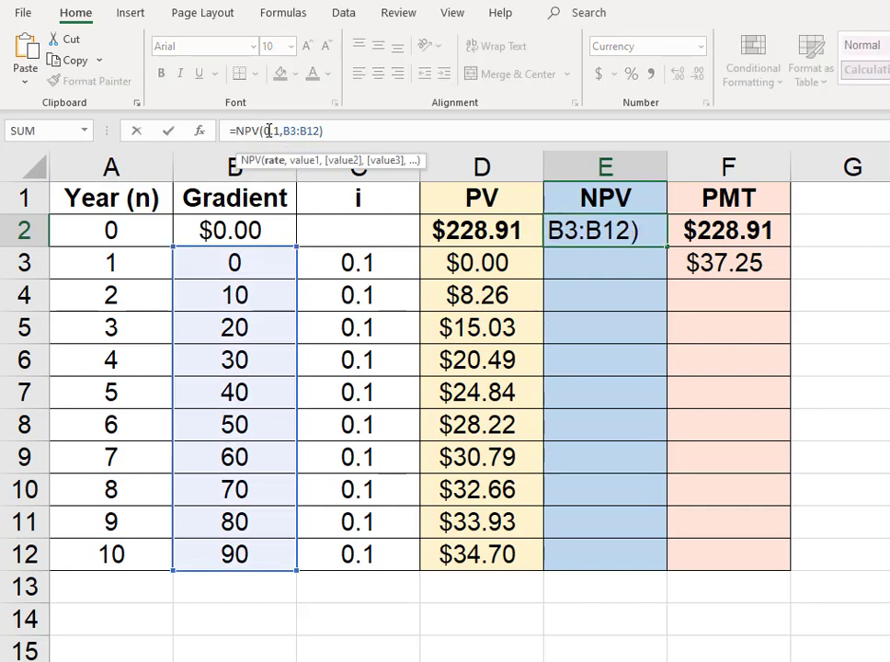
pyautogui.click(276, 162)
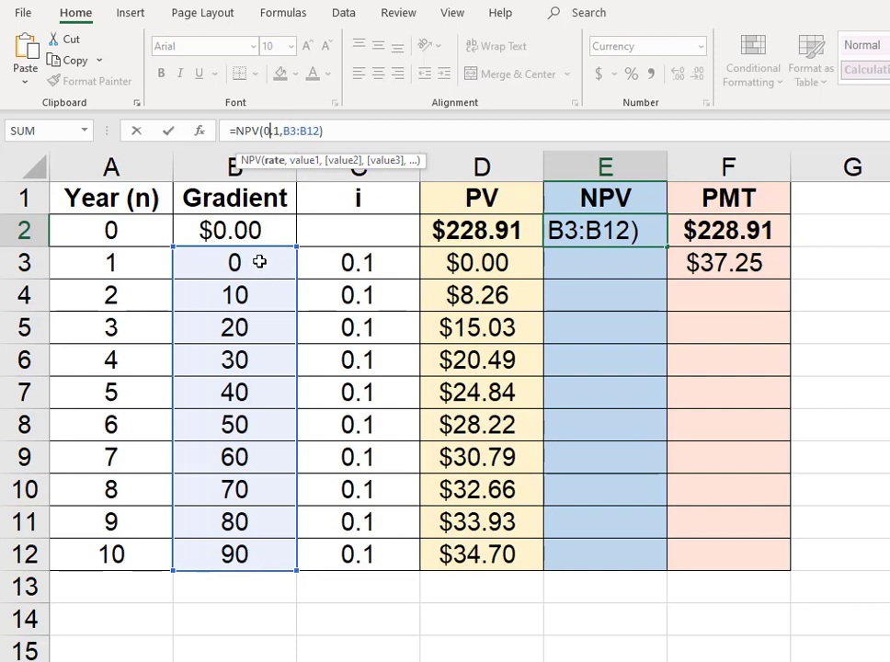
pyautogui.moveTo(260, 262); pyautogui.dragTo(264, 562)
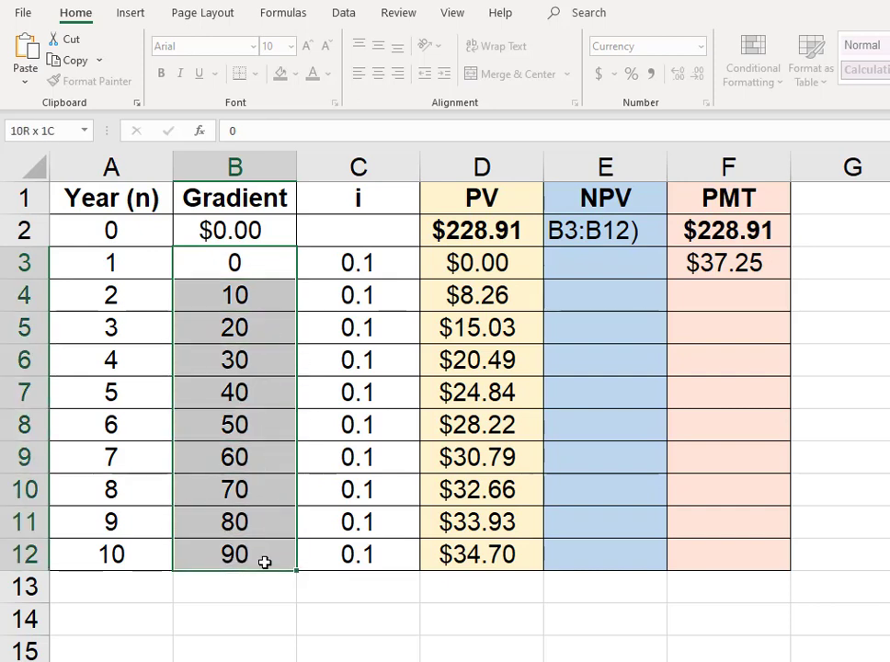
pyautogui.press('Return')
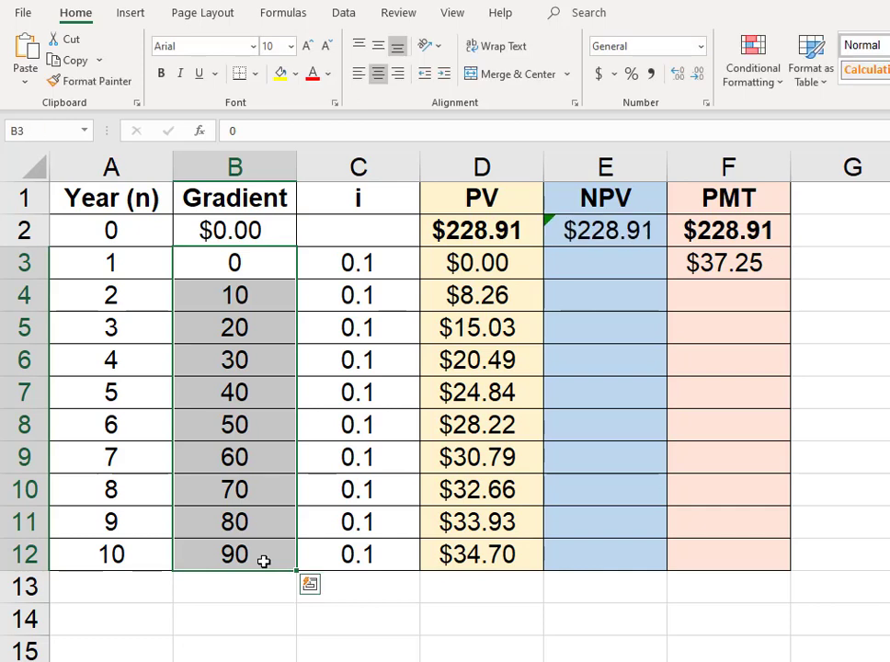
pyautogui.click(613, 233)
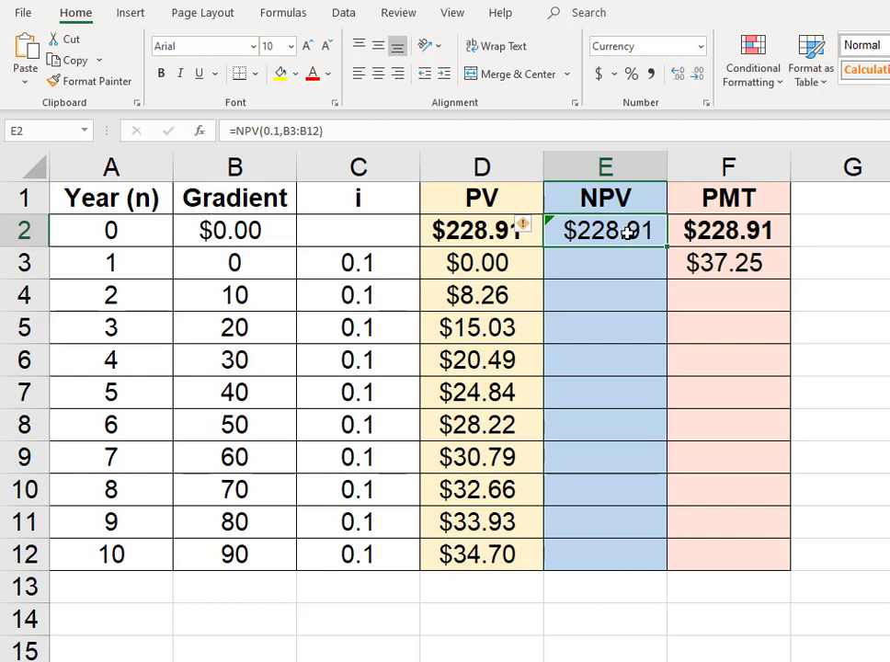
# Check the reference in F2 and examine the PMT formula's arguments in F3.
pyautogui.click(752, 230)
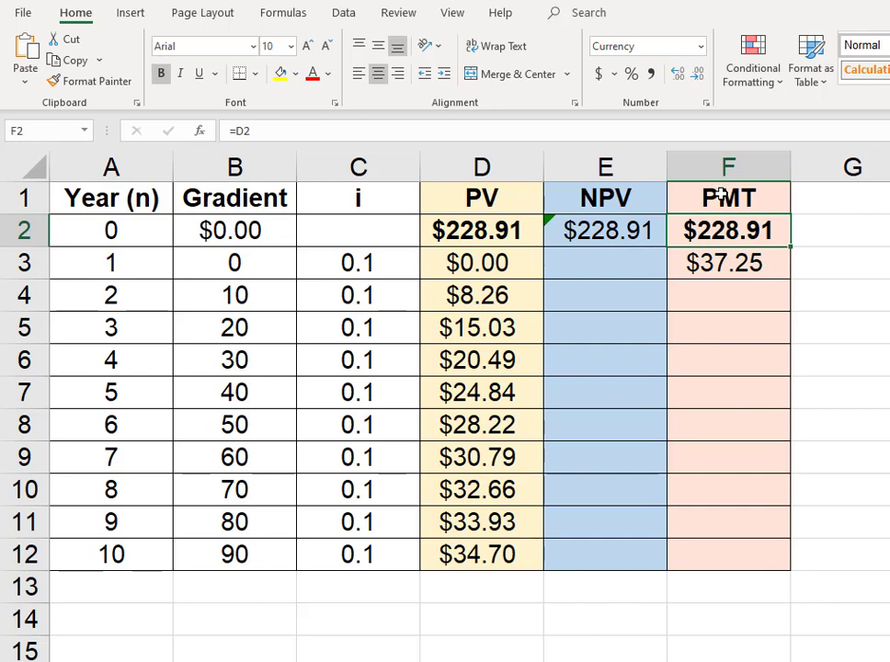
pyautogui.click(731, 267)
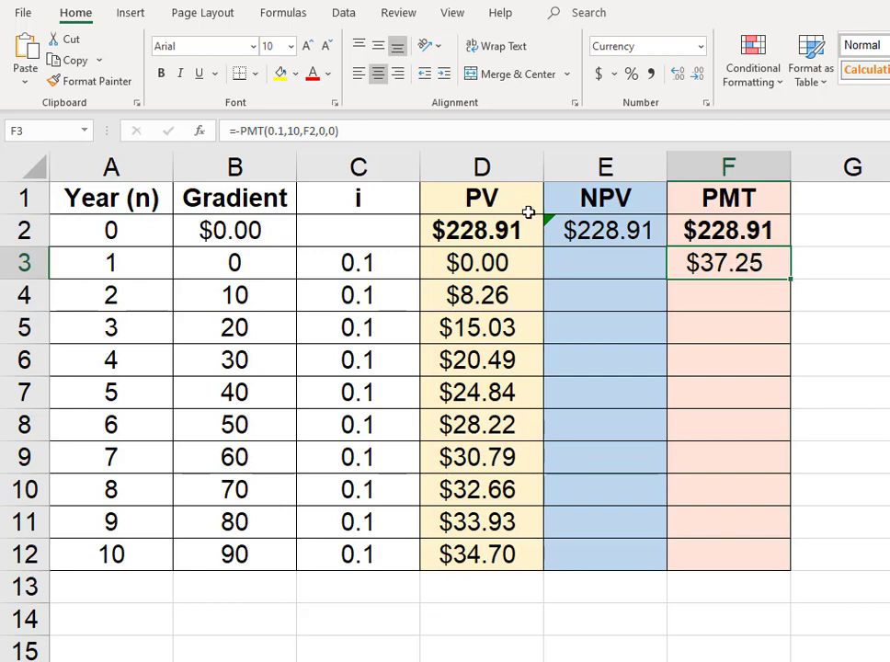
pyautogui.click(265, 131)
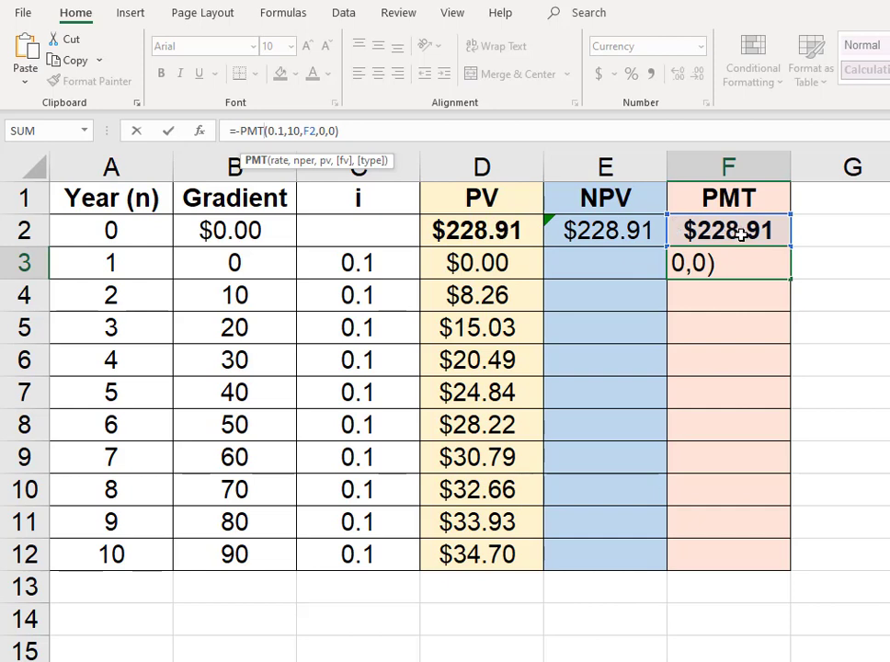
pyautogui.click(373, 128)
pyautogui.press('Return')
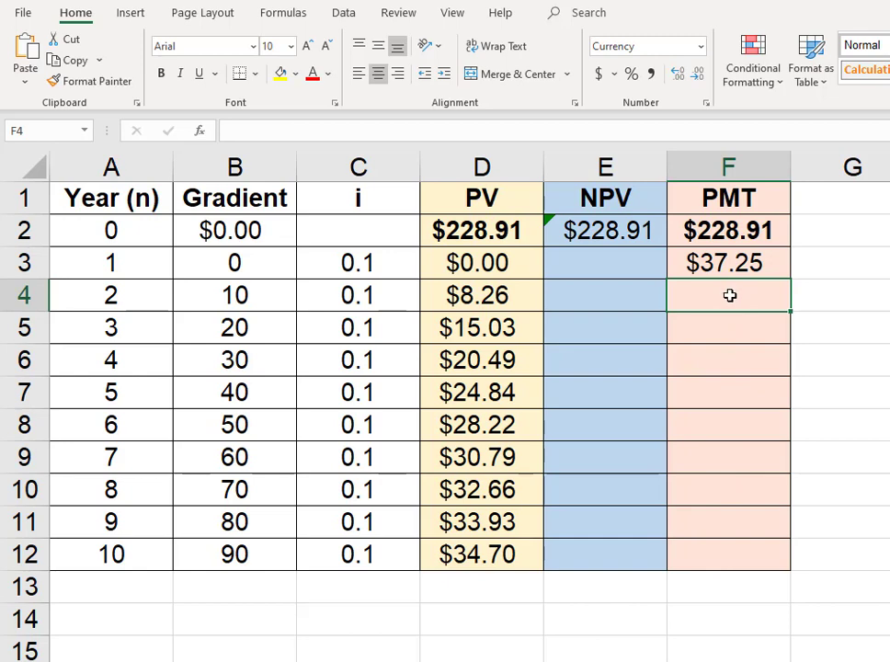
# Enter the annual payment of 37.25 for year 2 in the PMT column and copy it down through year 10.
pyautogui.click(758, 260)
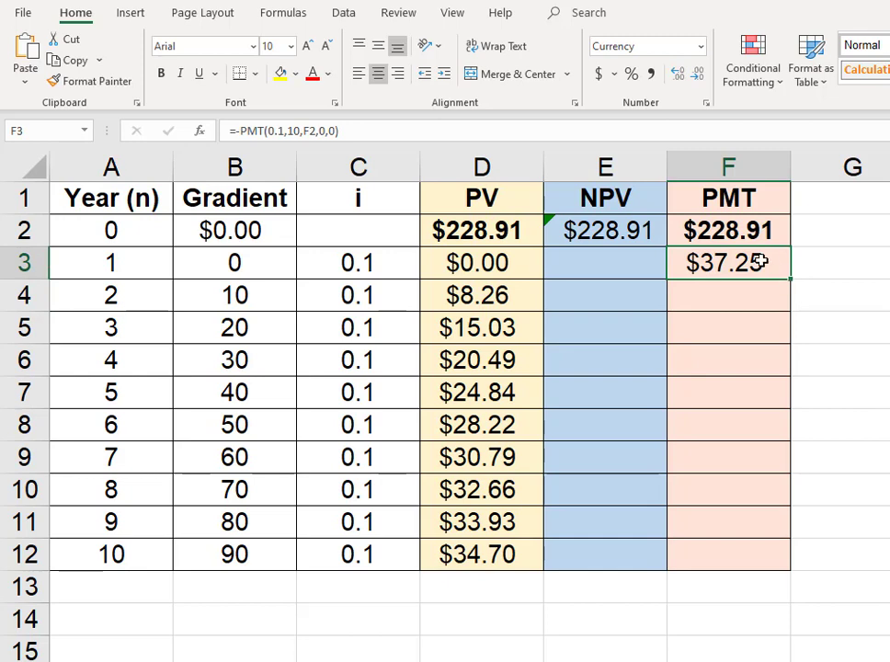
pyautogui.click(723, 295)
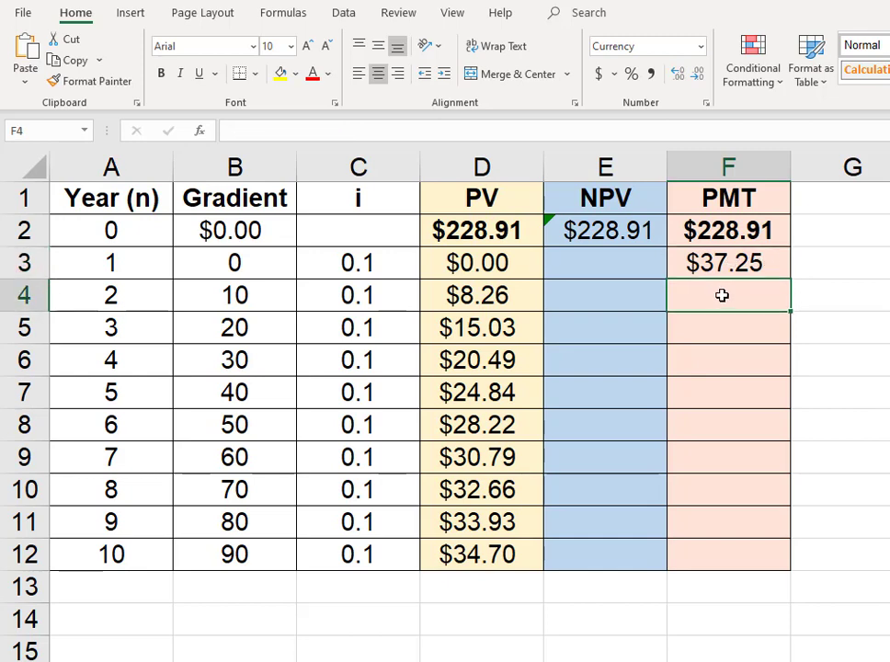
pyautogui.write('37.')
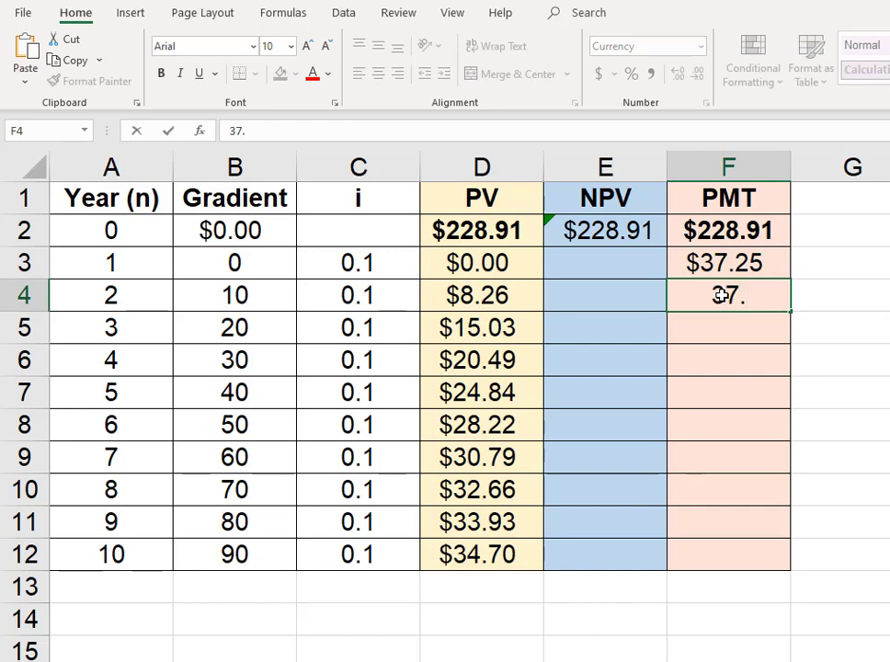
pyautogui.write('25')
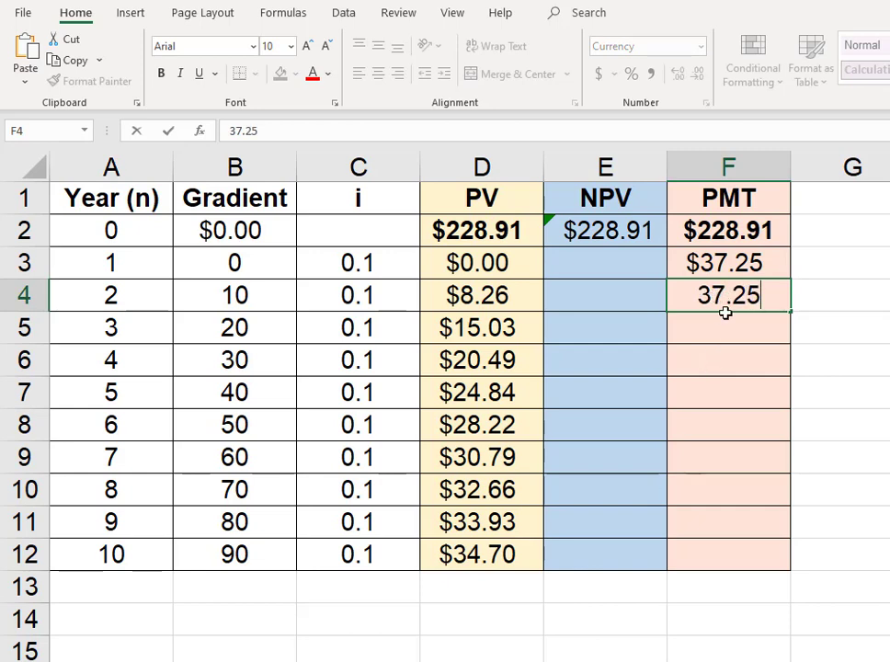
pyautogui.press('Return')
pyautogui.click(741, 296)
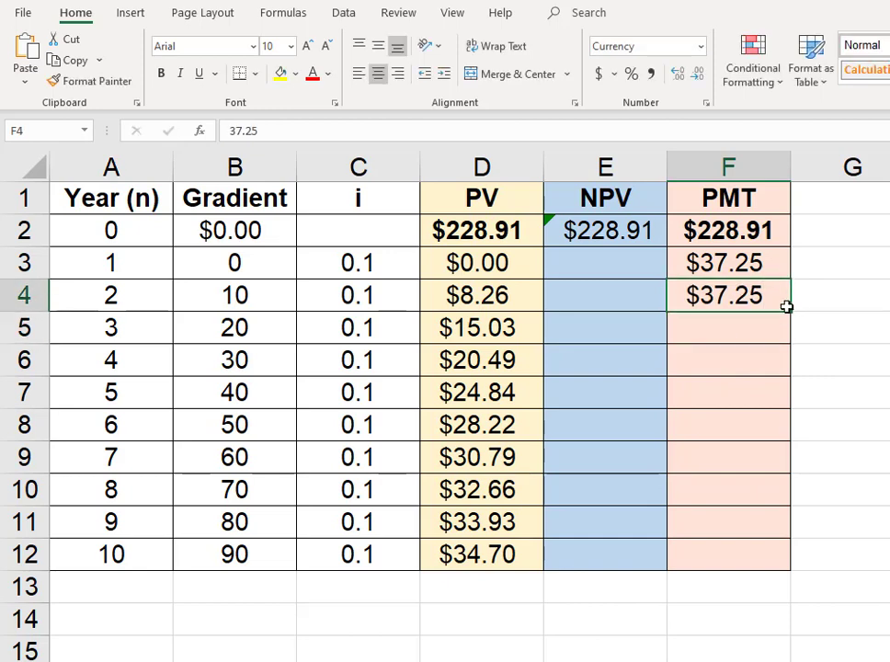
pyautogui.moveTo(791, 312); pyautogui.dragTo(782, 583)
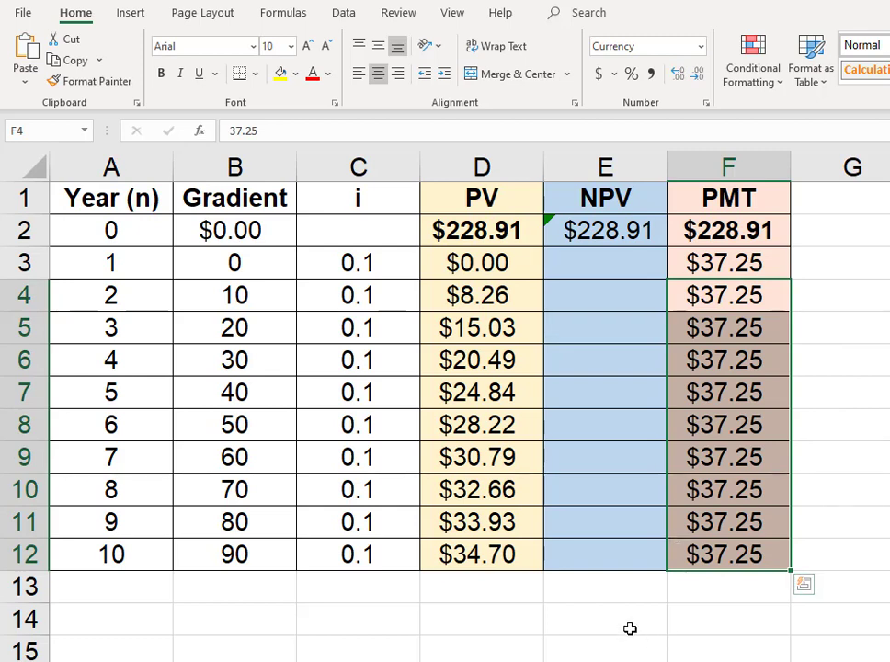